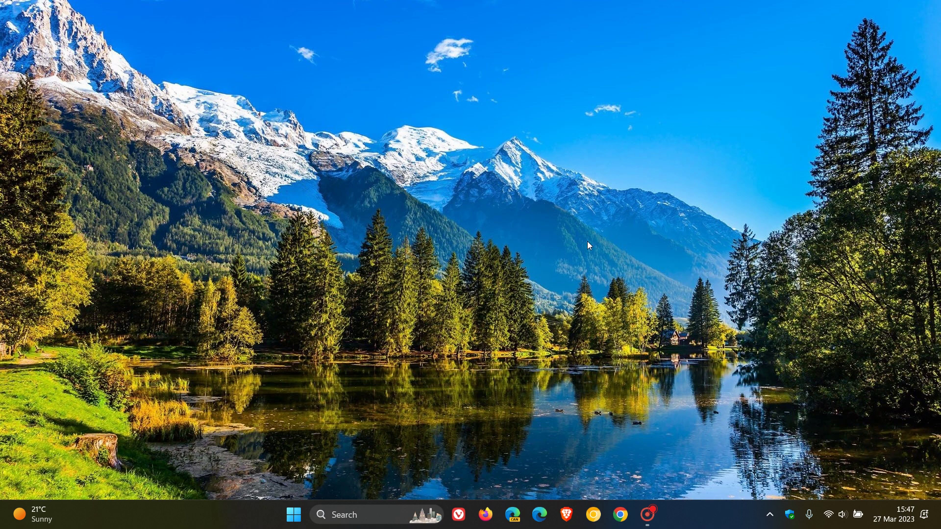
Launch File Explorer from the Start menu so it opens on its Home page.
{"action": "left_click", "coordinate": [294, 515]}
{"action": "left_click", "coordinate": [573, 479]}
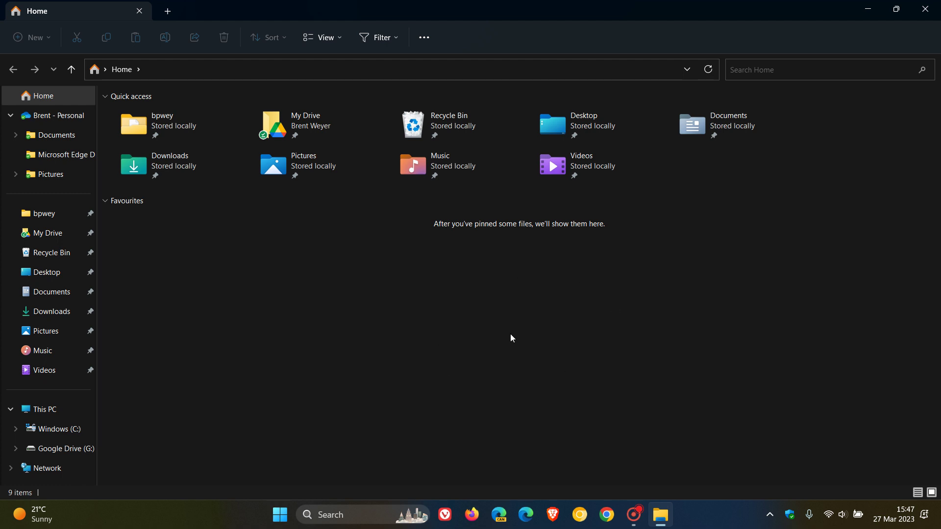
{"action": "left_click", "coordinate": [424, 40]}
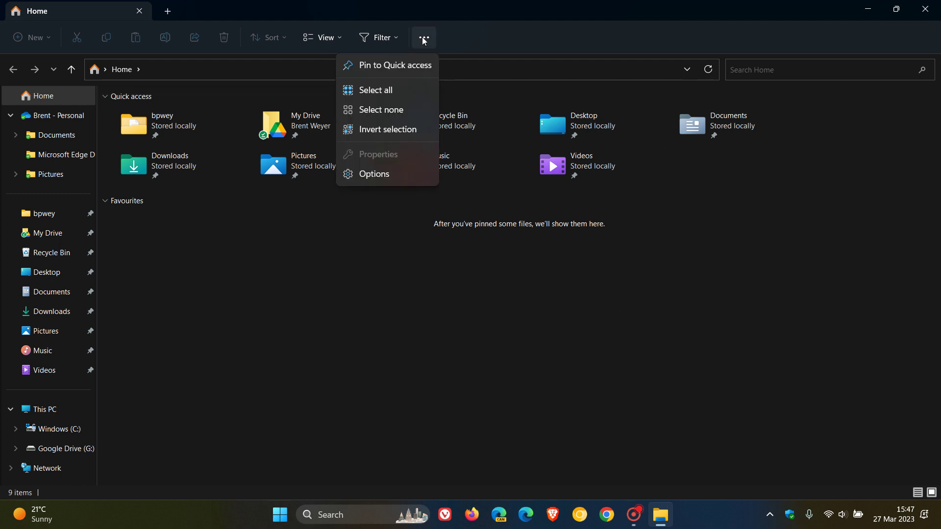
{"action": "left_click", "coordinate": [388, 179]}
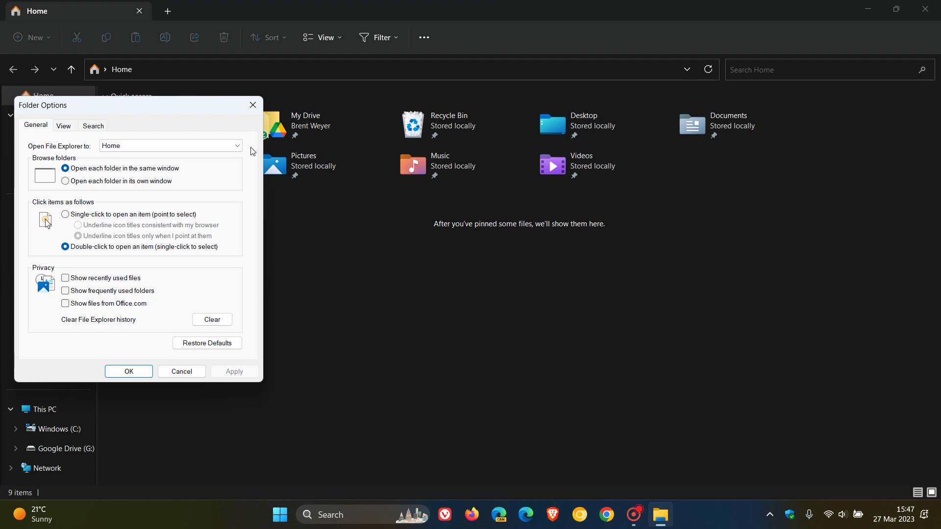
{"action": "left_click_drag", "start_coordinate": [173, 105], "coordinate": [533, 147]}
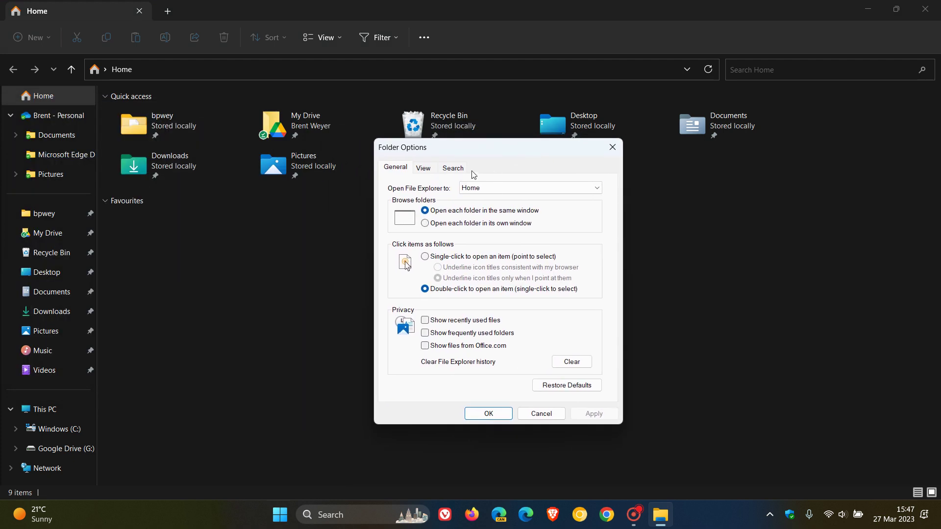
{"action": "left_click", "coordinate": [537, 190]}
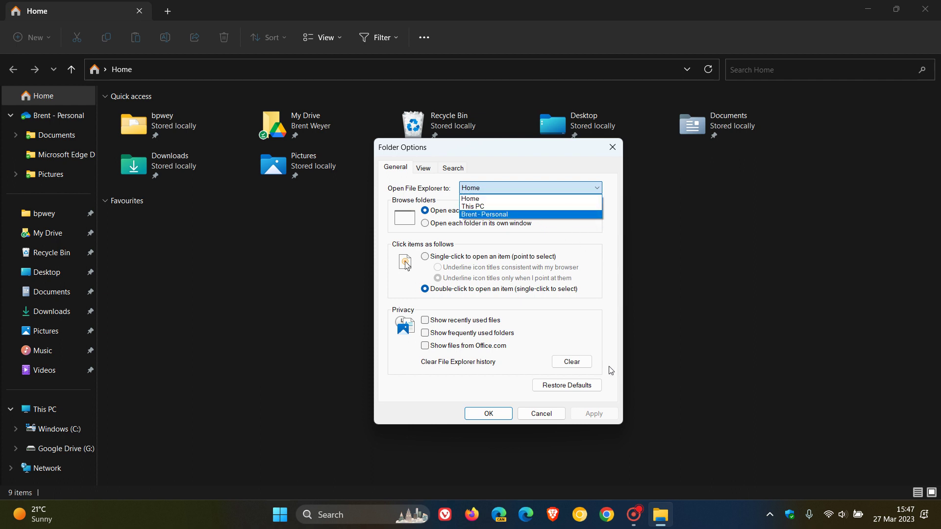
{"action": "left_click", "coordinate": [553, 417]}
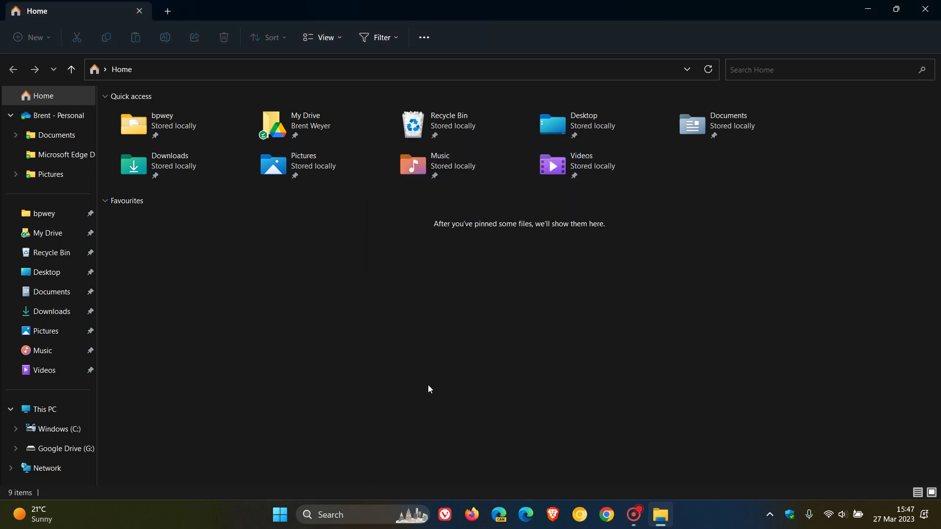
Visit the empty Downloads folder, then close File Explorer.
{"action": "left_click", "coordinate": [62, 315]}
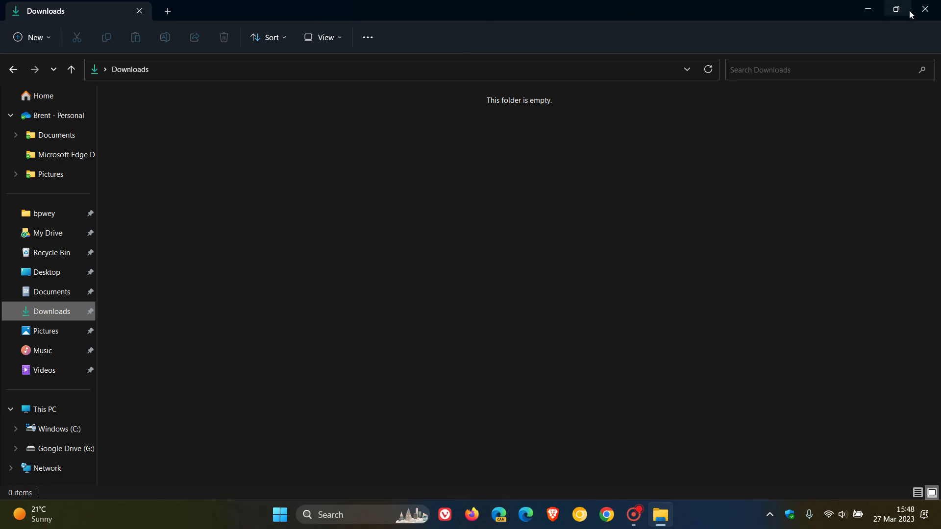
{"action": "left_click", "coordinate": [925, 9]}
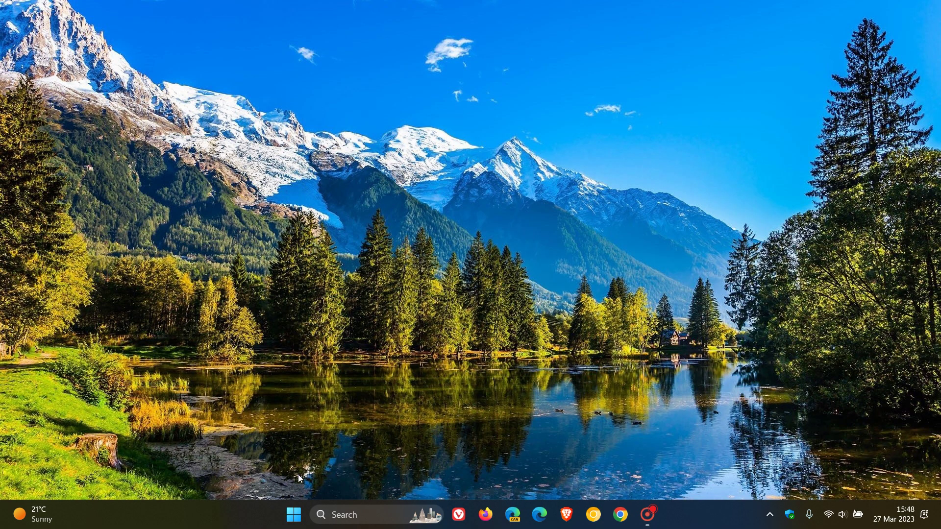
Launch regedit through the Run box and glance at its File menu without choosing anything.
{"action": "right_click", "coordinate": [294, 516]}
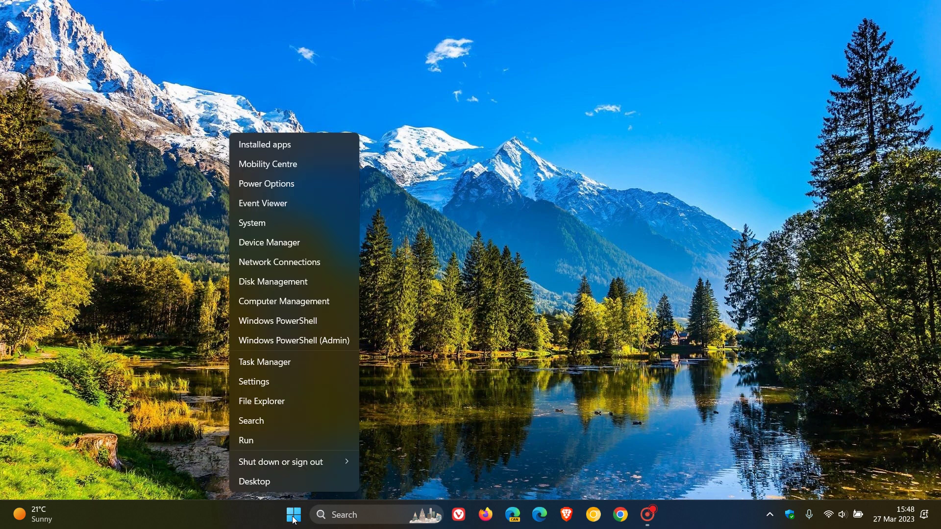
{"action": "left_click", "coordinate": [289, 444]}
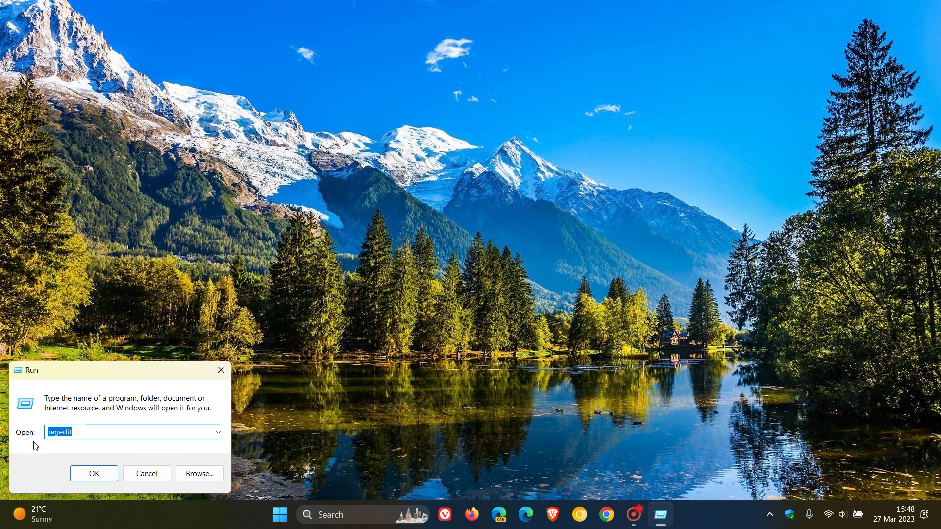
{"action": "left_click", "coordinate": [92, 474]}
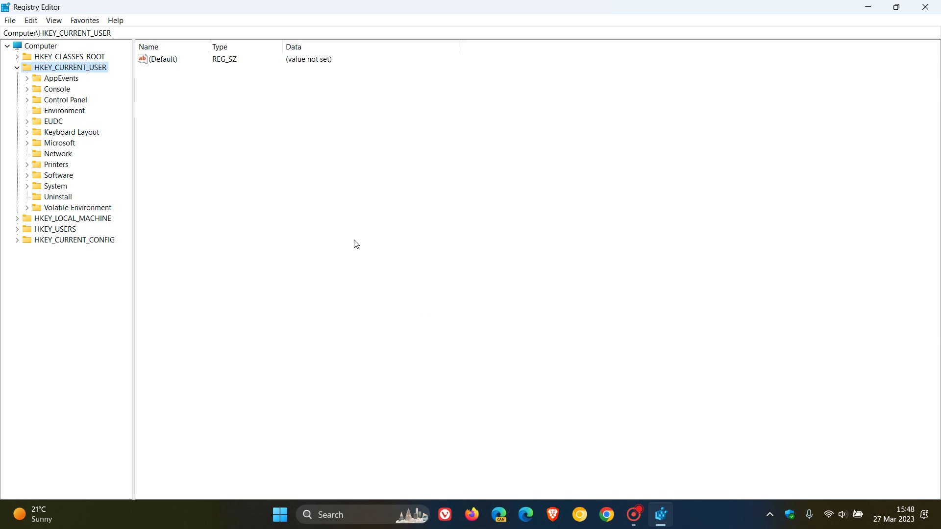
{"action": "left_click", "coordinate": [9, 21]}
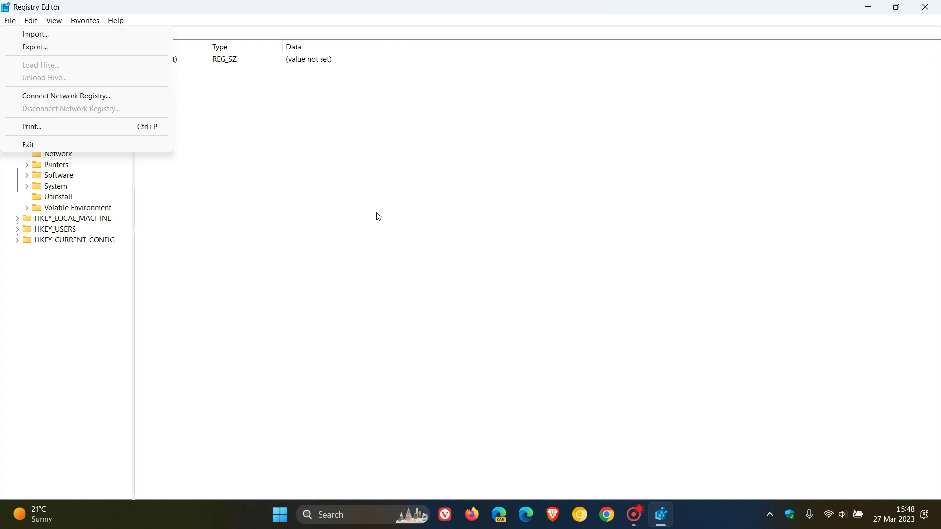
{"action": "left_click", "coordinate": [388, 226]}
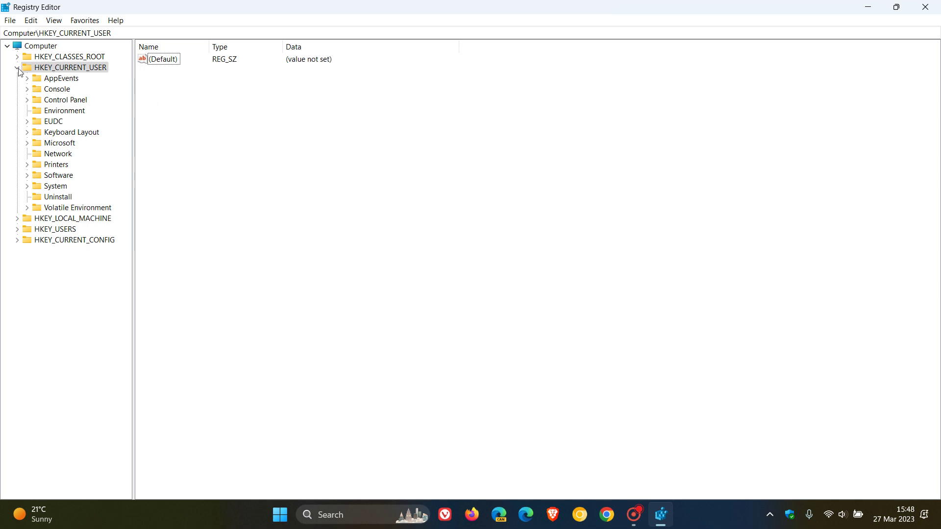
Expand HKEY_CURRENT_USER\Software\Microsoft\Windows\CurrentVersion in the registry tree.
{"action": "left_click", "coordinate": [27, 175]}
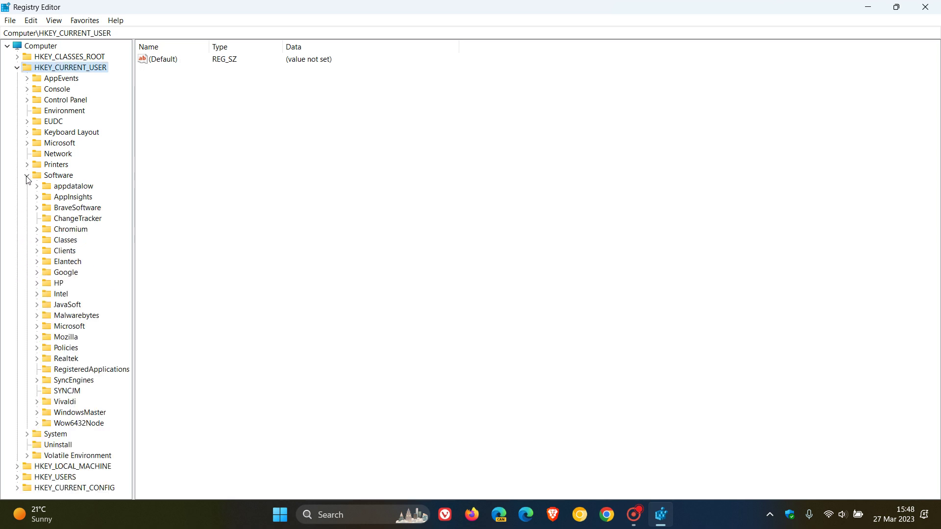
{"action": "left_click", "coordinate": [37, 326]}
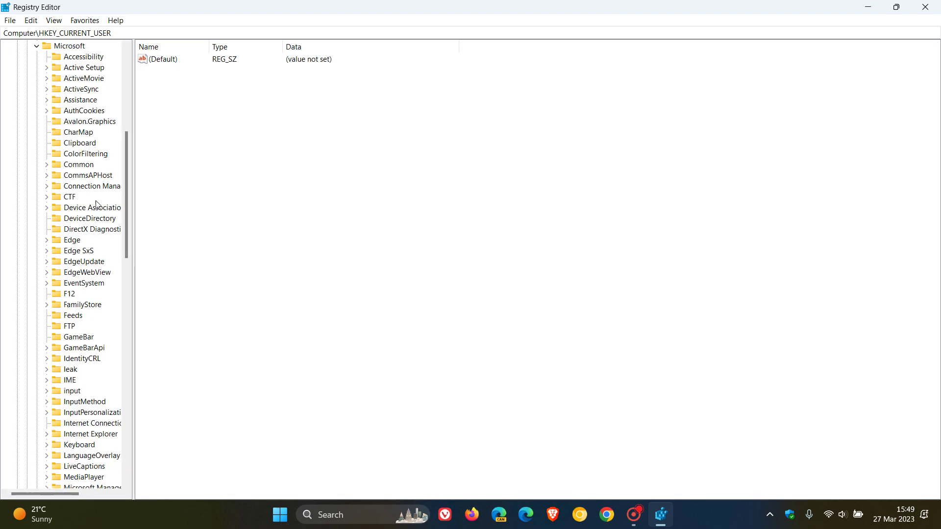
{"action": "scroll", "coordinate": [103, 177], "scroll_direction": "down", "scroll_amount": 7}
{"action": "scroll", "coordinate": [103, 177], "scroll_direction": "down", "scroll_amount": 4}
{"action": "scroll", "coordinate": [103, 177], "scroll_direction": "down", "scroll_amount": 3}
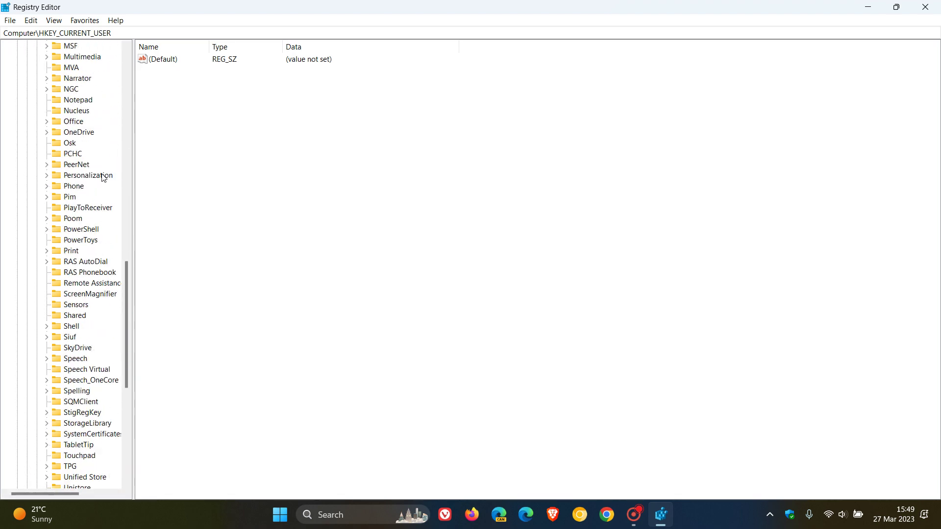
{"action": "scroll", "coordinate": [103, 178], "scroll_direction": "down", "scroll_amount": 2}
{"action": "scroll", "coordinate": [103, 178], "scroll_direction": "down", "scroll_amount": 2}
{"action": "scroll", "coordinate": [103, 178], "scroll_direction": "down", "scroll_amount": 2}
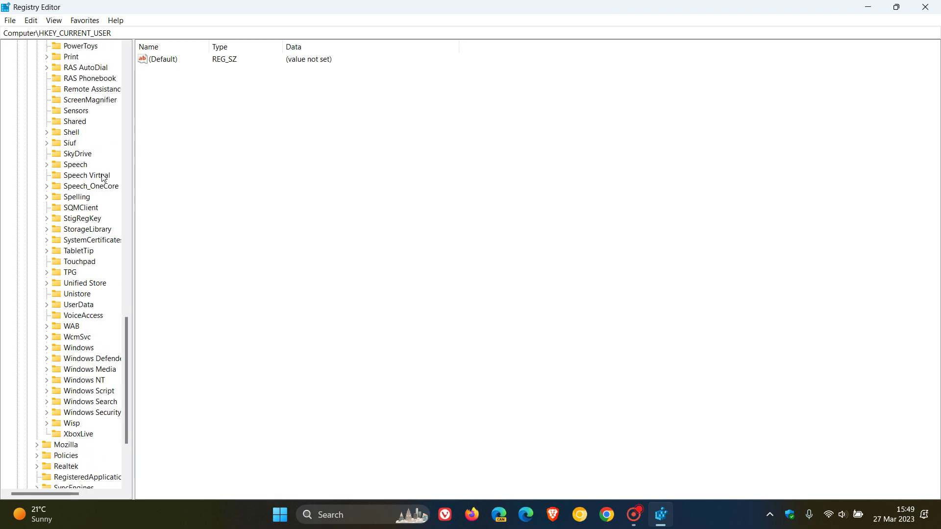
{"action": "scroll", "coordinate": [103, 177], "scroll_direction": "down", "scroll_amount": 2}
{"action": "left_click", "coordinate": [47, 283]}
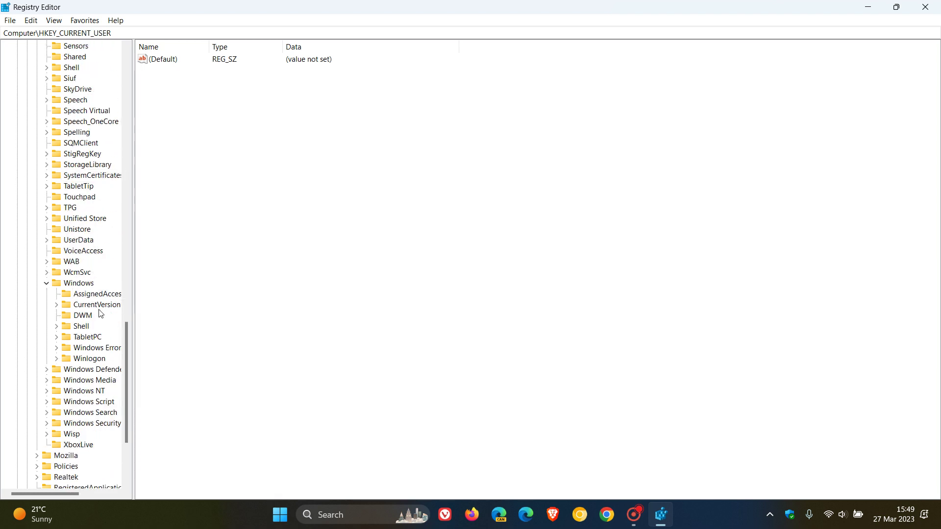
{"action": "left_click", "coordinate": [57, 305]}
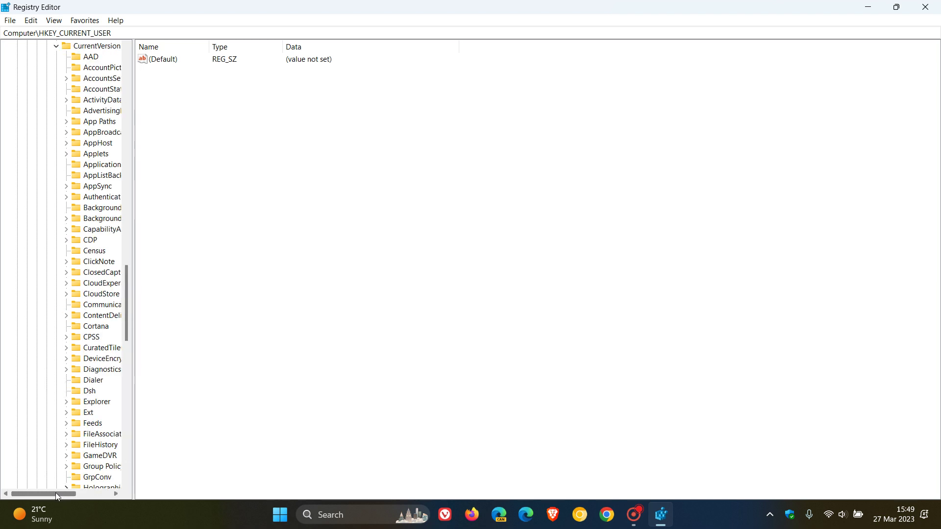
Expand the Explorer key and select its Advanced subkey to list its values.
{"action": "left_click_drag", "start_coordinate": [55, 494], "coordinate": [80, 494]}
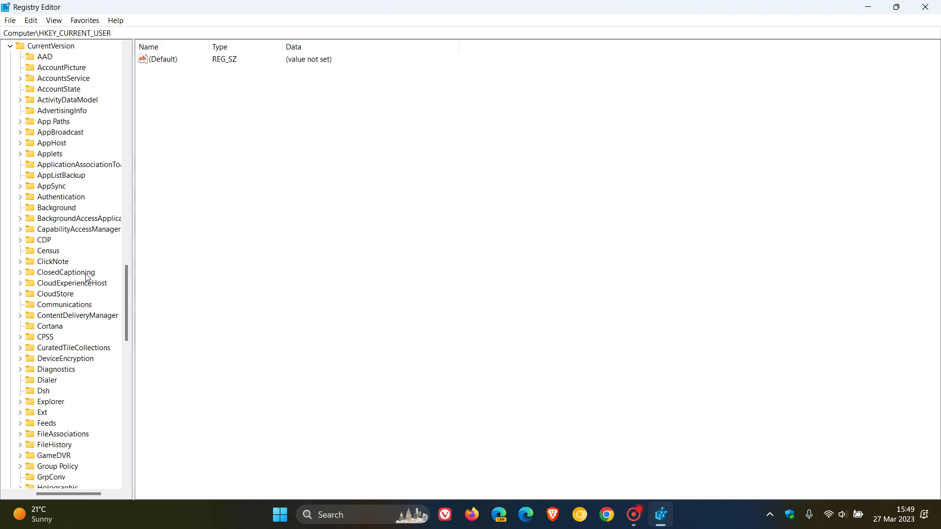
{"action": "scroll", "coordinate": [86, 278], "scroll_direction": "down", "scroll_amount": 3}
{"action": "scroll", "coordinate": [88, 278], "scroll_direction": "down", "scroll_amount": 1}
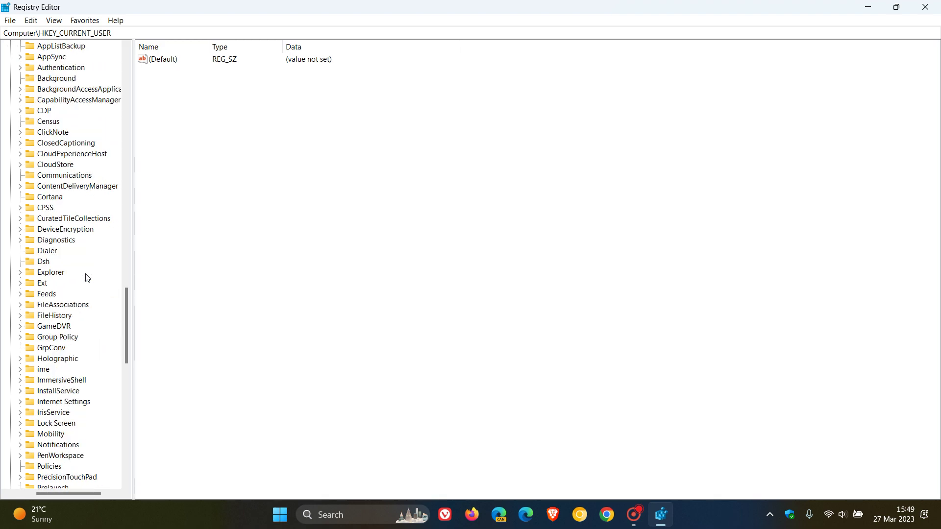
{"action": "left_click", "coordinate": [21, 273]}
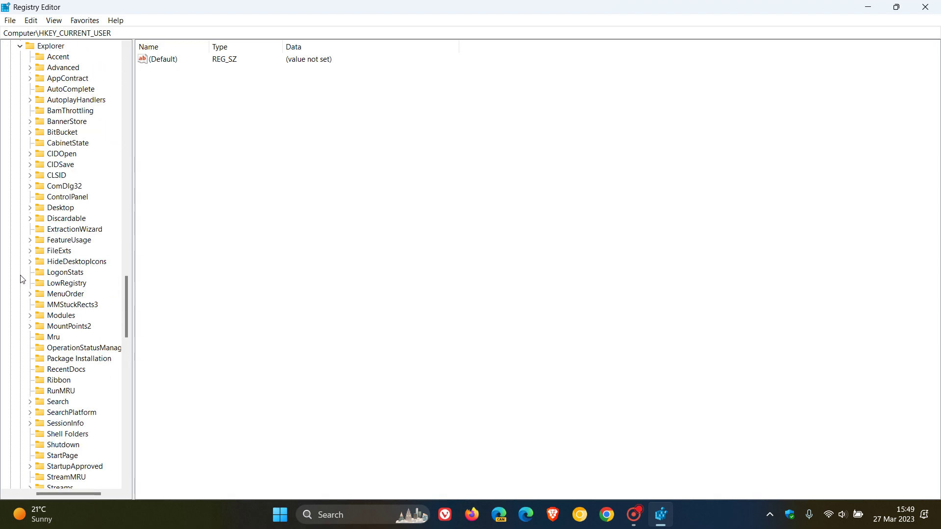
{"action": "scroll", "coordinate": [90, 284], "scroll_direction": "up", "scroll_amount": 1}
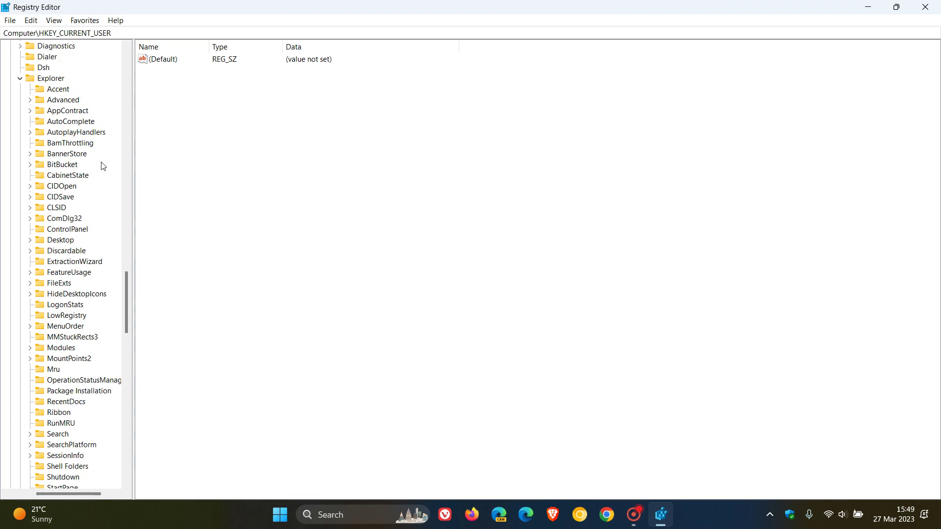
{"action": "left_click", "coordinate": [67, 102]}
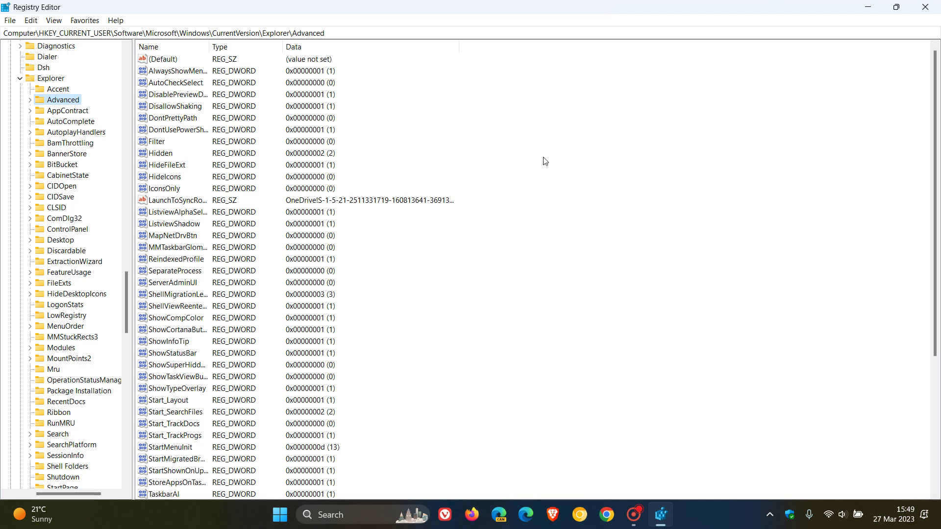
Create a DWORD (32-bit) value named LaunchTo in Explorer\Advanced.
{"action": "right_click", "coordinate": [69, 101]}
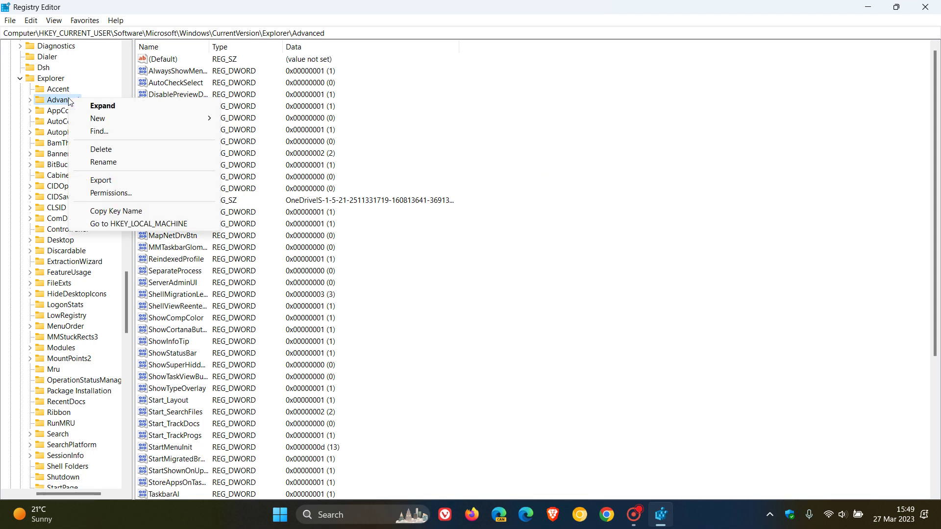
{"action": "mouse_move", "coordinate": [98, 119]}
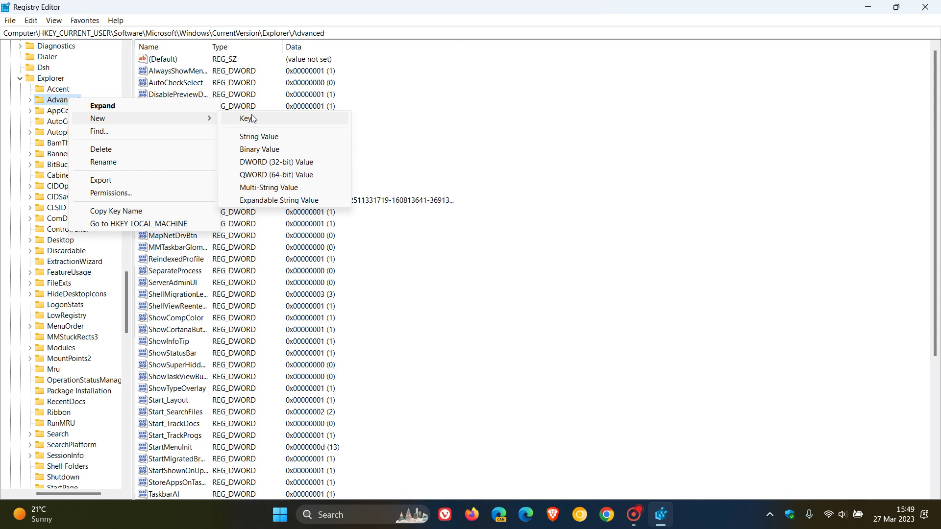
{"action": "left_click", "coordinate": [321, 165]}
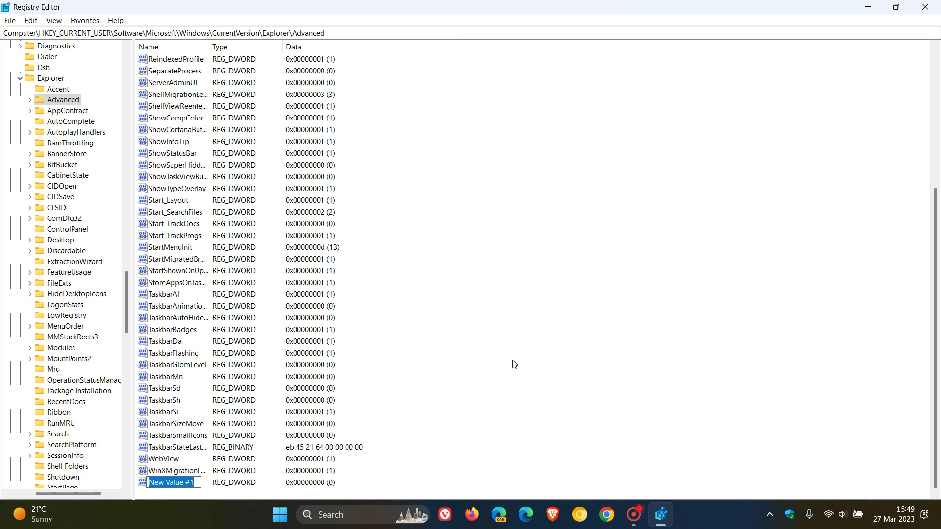
{"action": "type", "text": "La"}
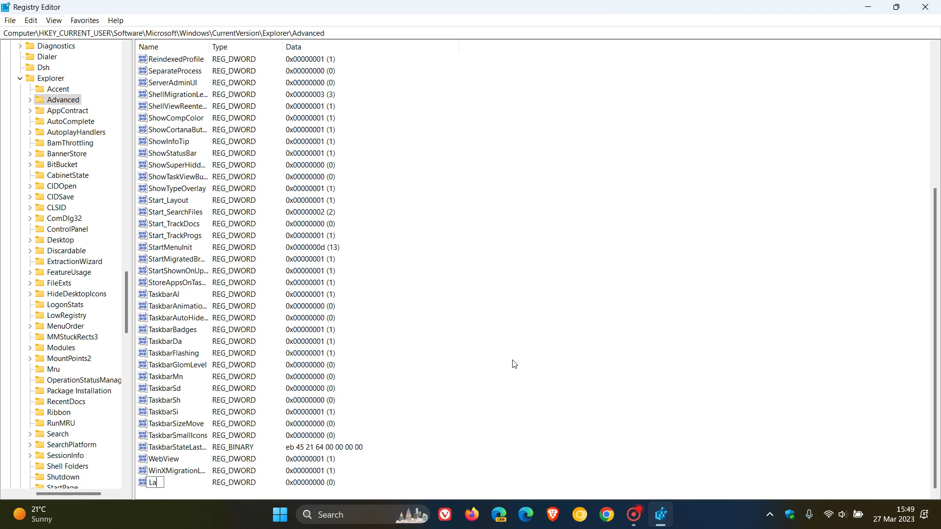
{"action": "type", "text": "unch"}
{"action": "type", "text": "To"}
{"action": "key", "text": "Return"}
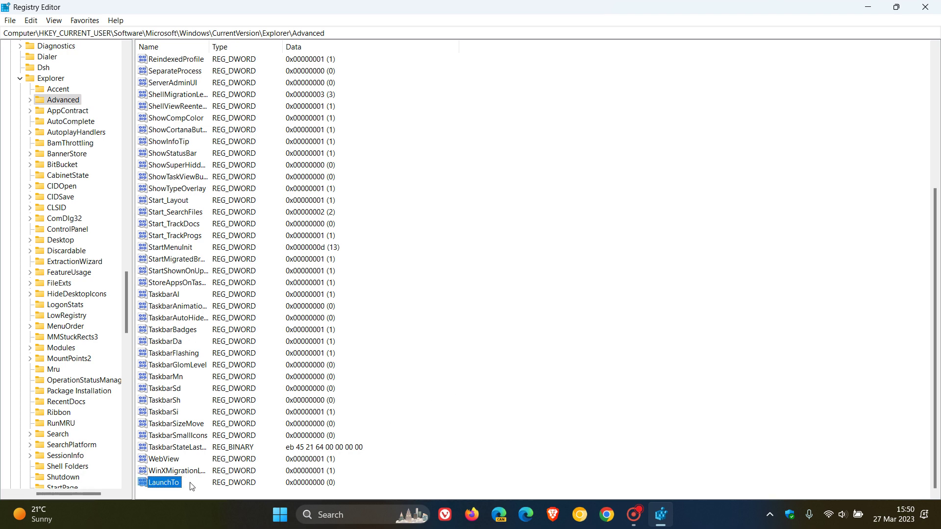
Set LaunchTo's value data to 3, then minimize Registry Editor.
{"action": "double_click", "coordinate": [174, 484]}
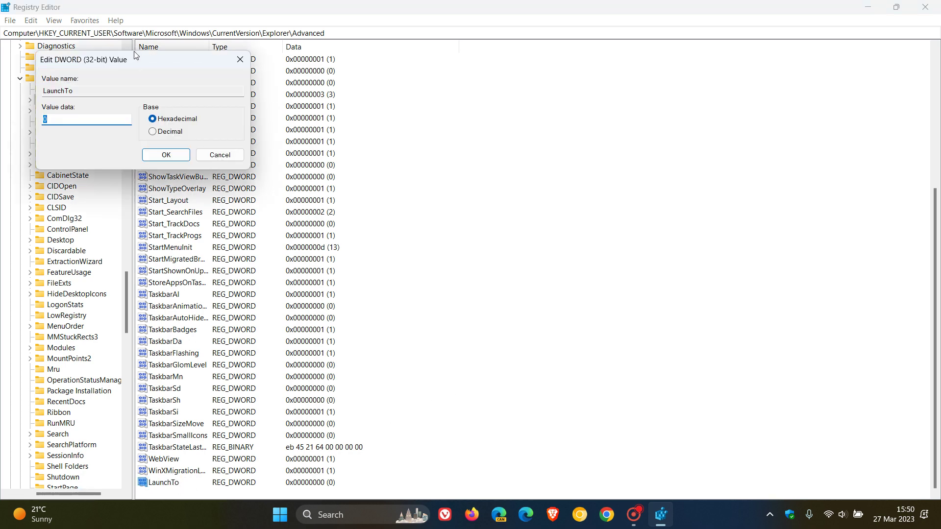
{"action": "mouse_move", "coordinate": [137, 55]}
{"action": "left_mouse_down"}
{"action": "mouse_move", "coordinate": [390, 74]}
{"action": "mouse_move", "coordinate": [450, 135]}
{"action": "left_mouse_up"}
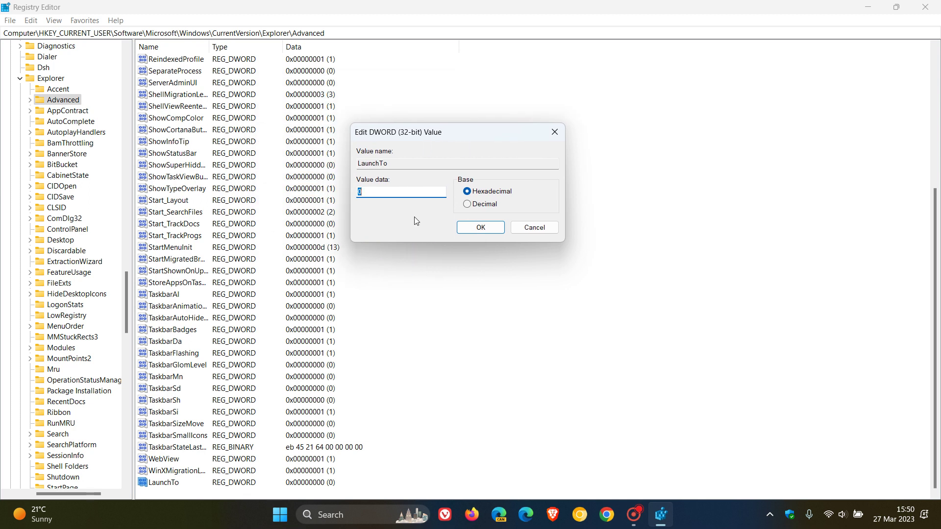
{"action": "type", "text": "3"}
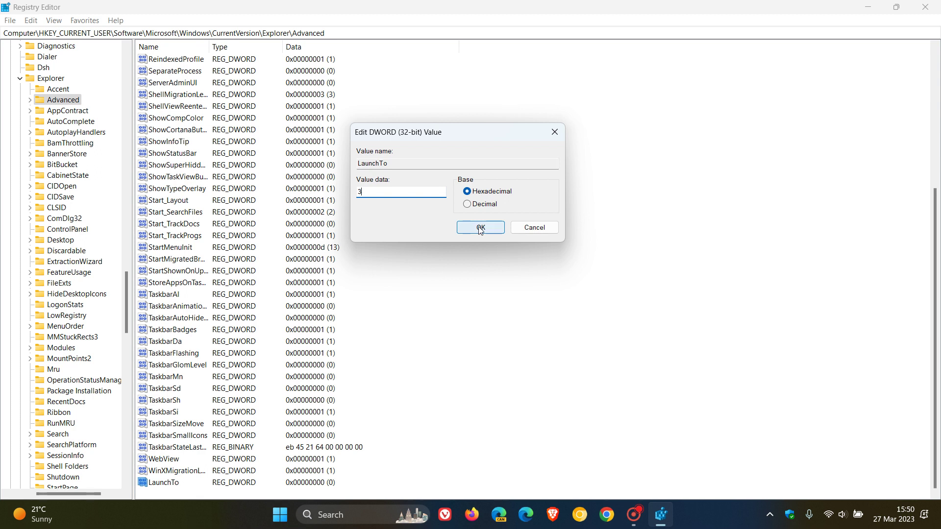
{"action": "left_click", "coordinate": [480, 228]}
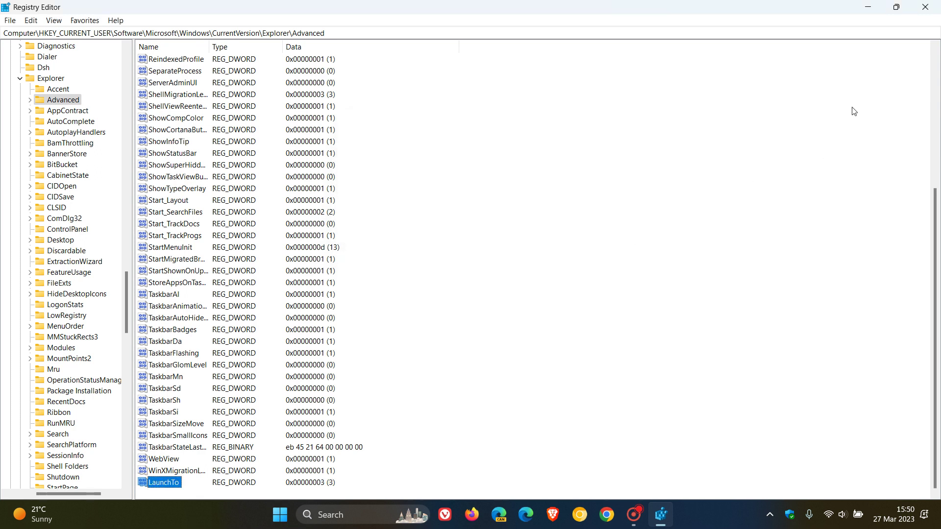
{"action": "left_click", "coordinate": [869, 8]}
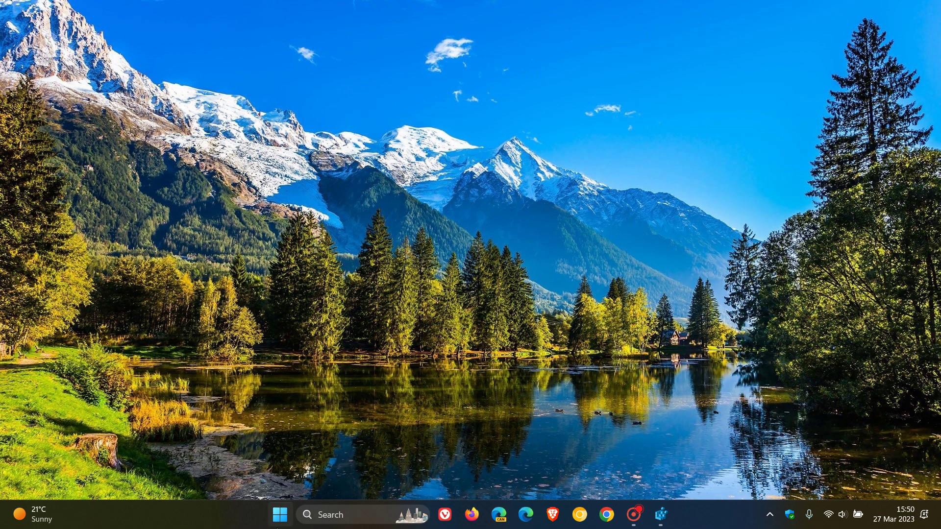
Open File Explorer twice to confirm it starts in Downloads, then return to Registry Editor.
{"action": "left_click", "coordinate": [280, 526]}
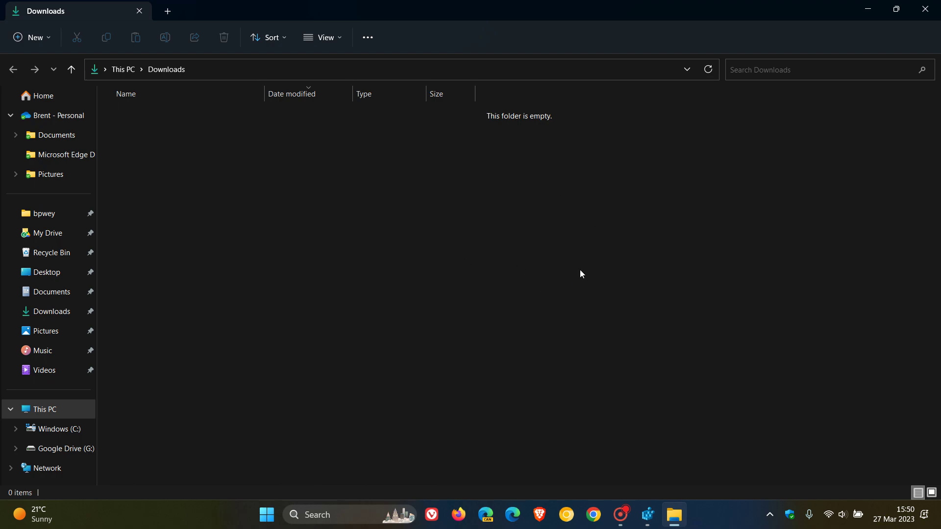
{"action": "left_click", "coordinate": [926, 9]}
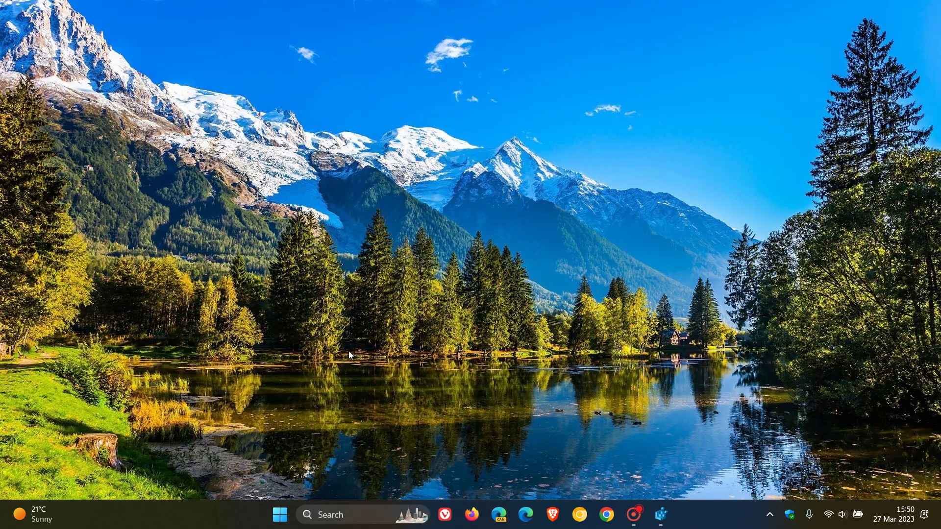
{"action": "left_click", "coordinate": [281, 523]}
{"action": "left_click", "coordinate": [573, 473]}
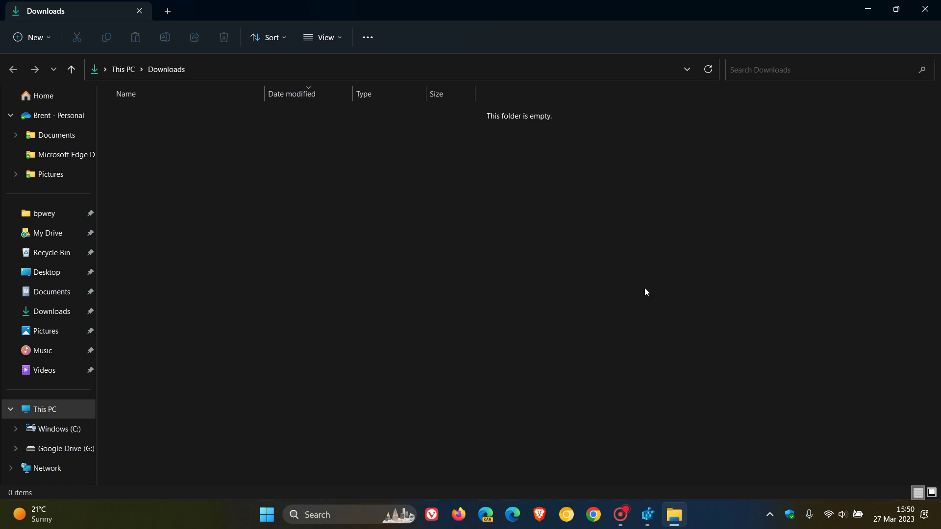
{"action": "left_click", "coordinate": [928, 11]}
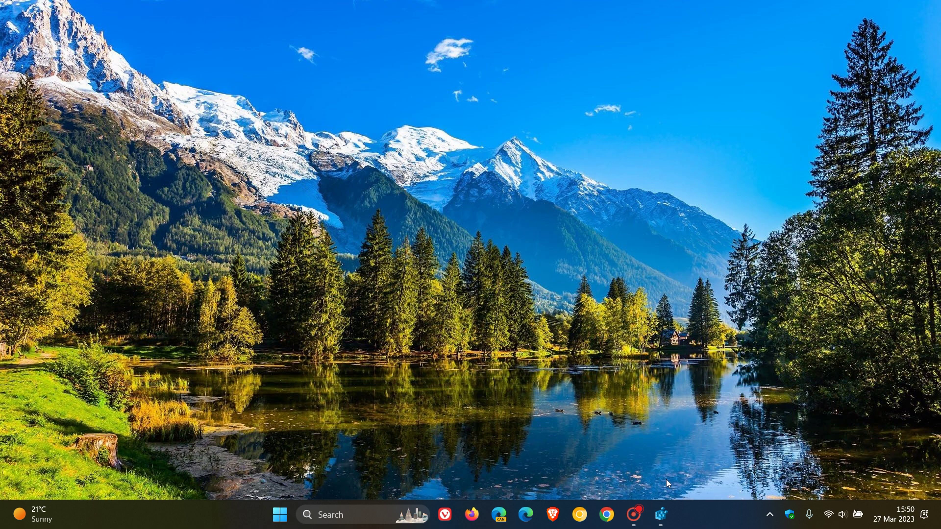
{"action": "left_click", "coordinate": [661, 515]}
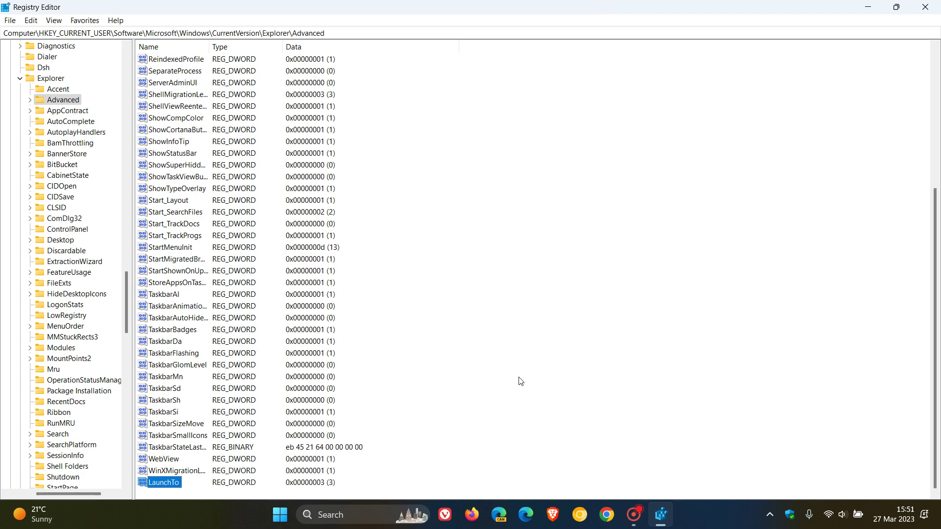
Delete LaunchTo, confirming with Yes, then minimize Registry Editor.
{"action": "key", "text": "Delete"}
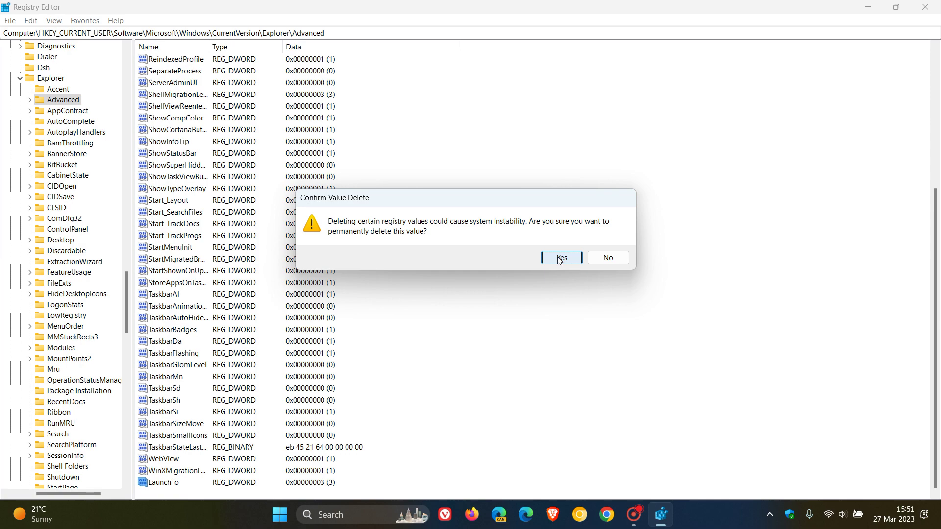
{"action": "left_click", "coordinate": [560, 259]}
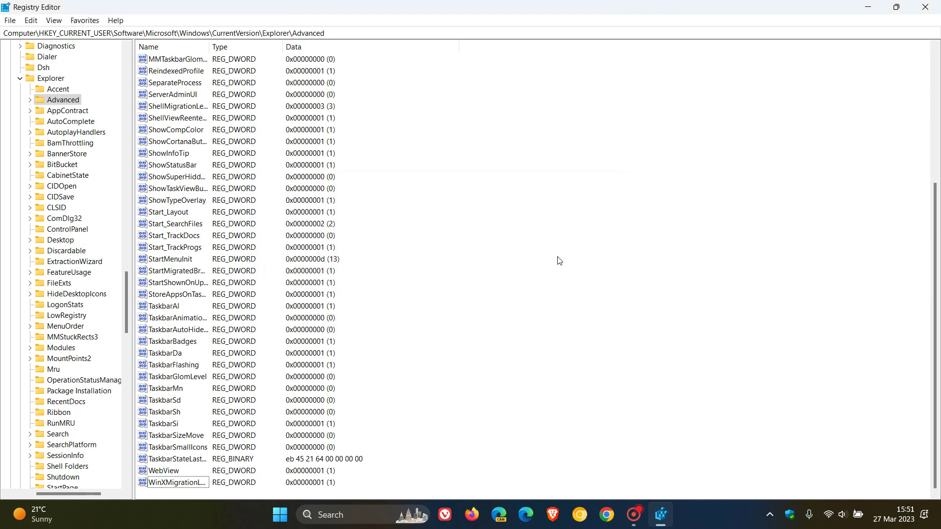
{"action": "left_click", "coordinate": [868, 10]}
{"action": "left_click", "coordinate": [280, 515]}
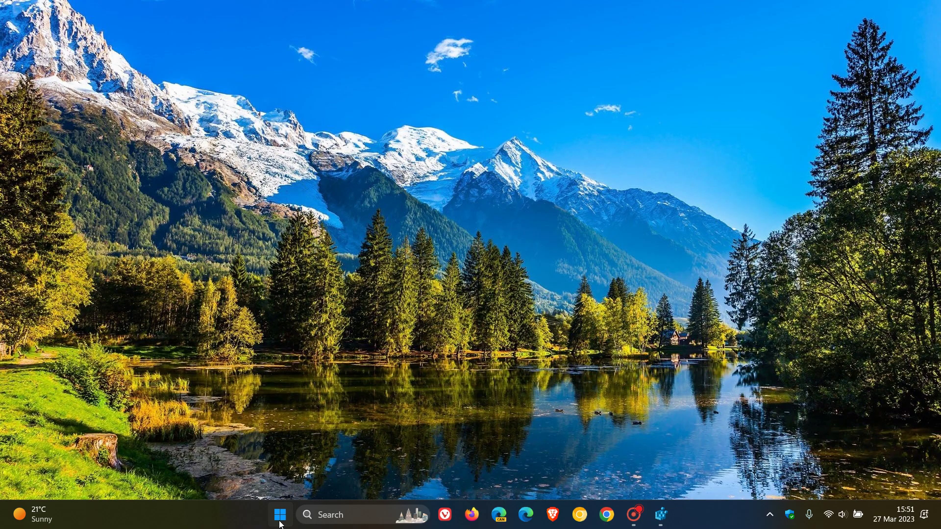
{"action": "left_click", "coordinate": [574, 474]}
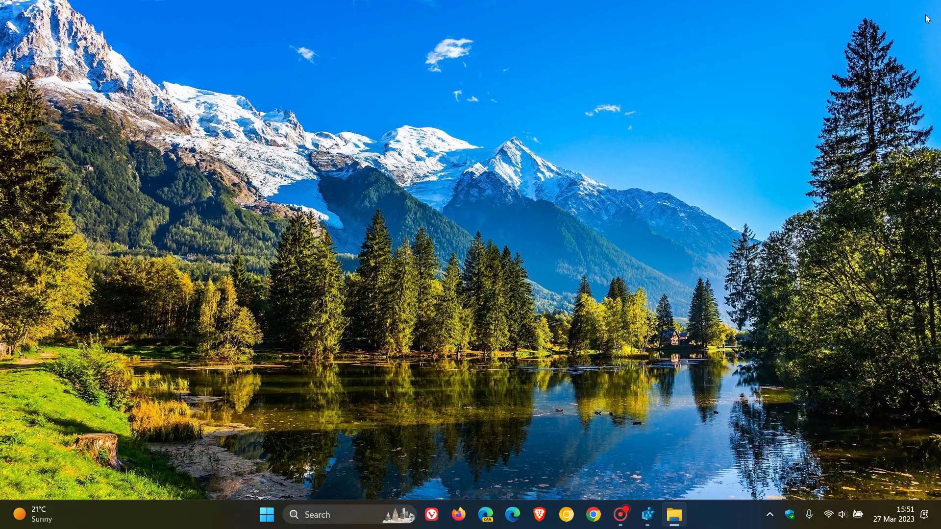
{"action": "left_click", "coordinate": [925, 9]}
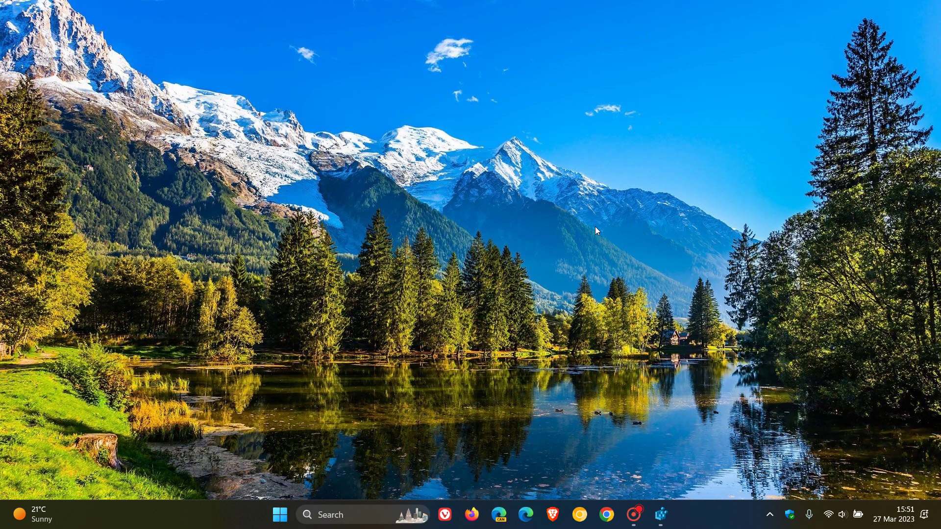